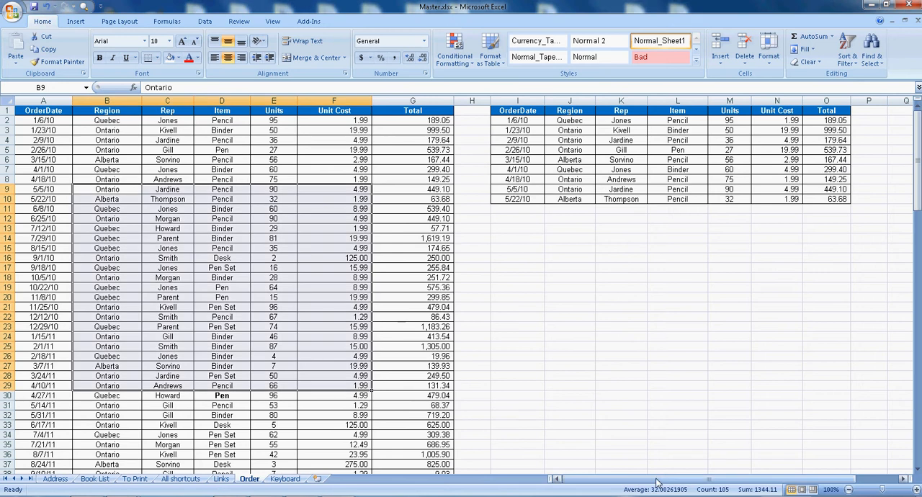
Select cell D20 in the orders table and move to the first column of the same row.
left_click(292, 351)
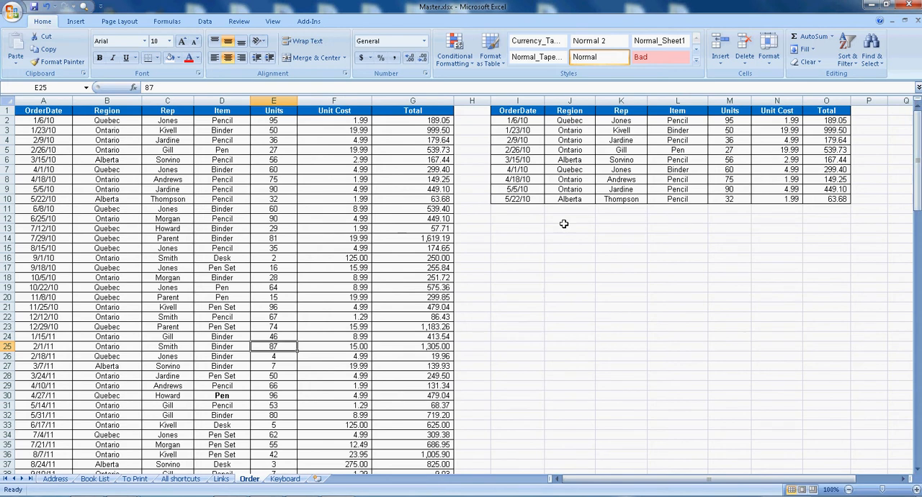
left_click(225, 298)
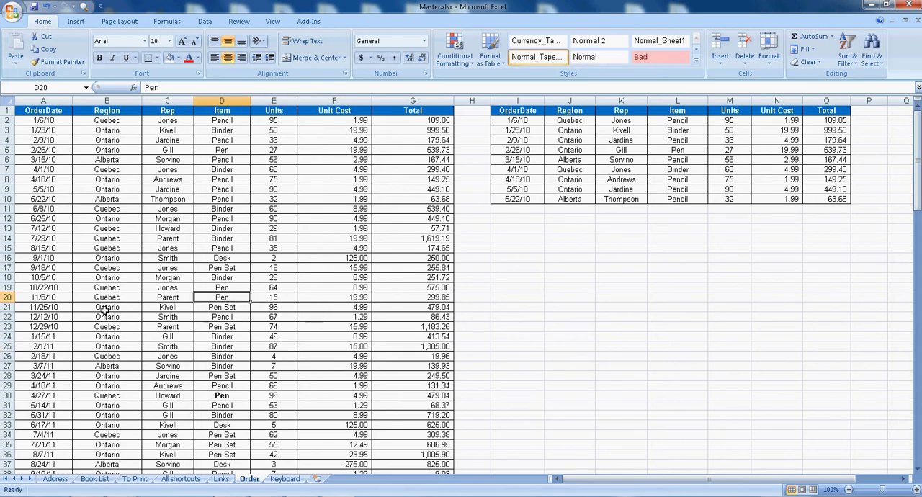
left_click(52, 298)
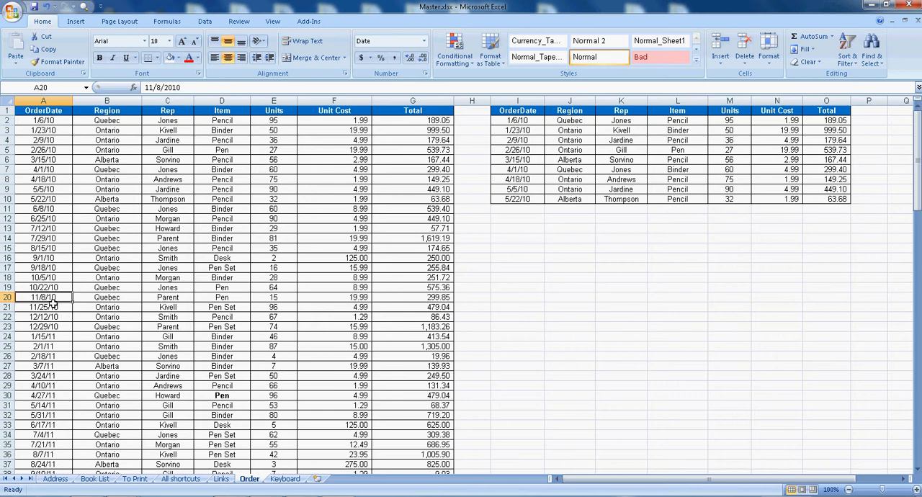
Select cell F63 further down the Unit Cost column and return the active cell to A1.
scroll(152, 319, "down", 9)
scroll(359, 386, "down", 3)
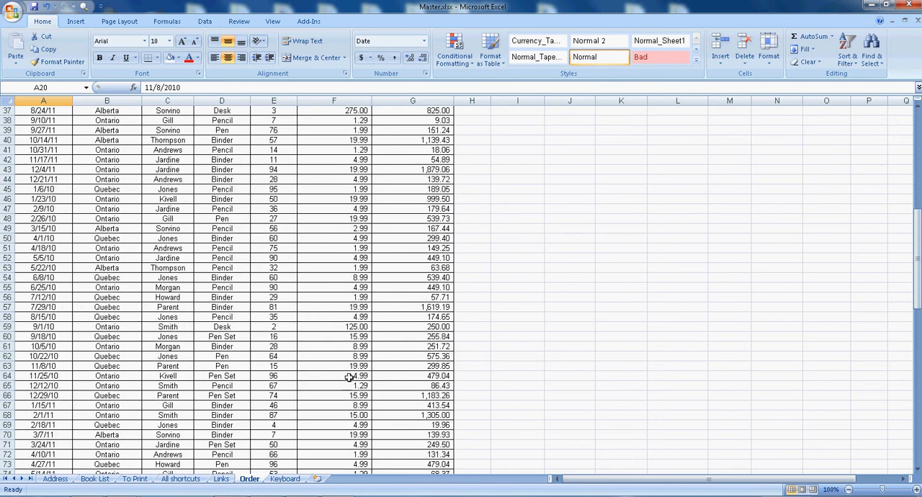
left_click(336, 369)
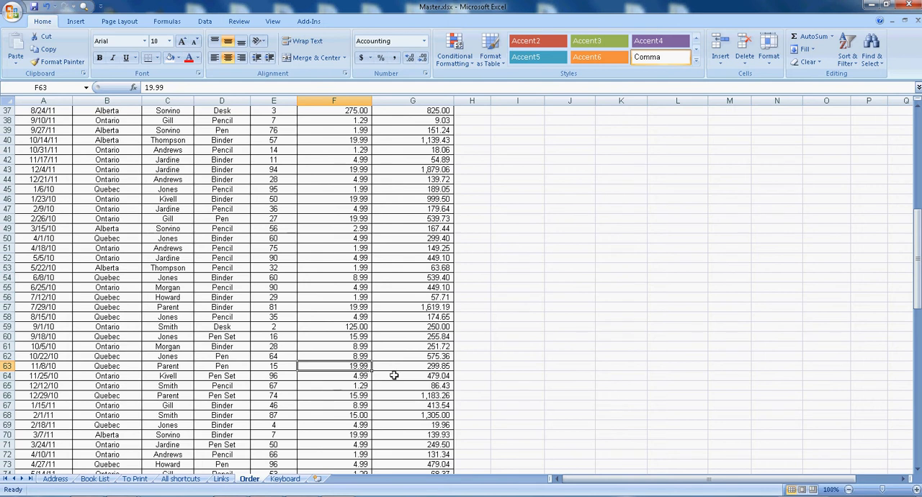
key("ctrl+Home")
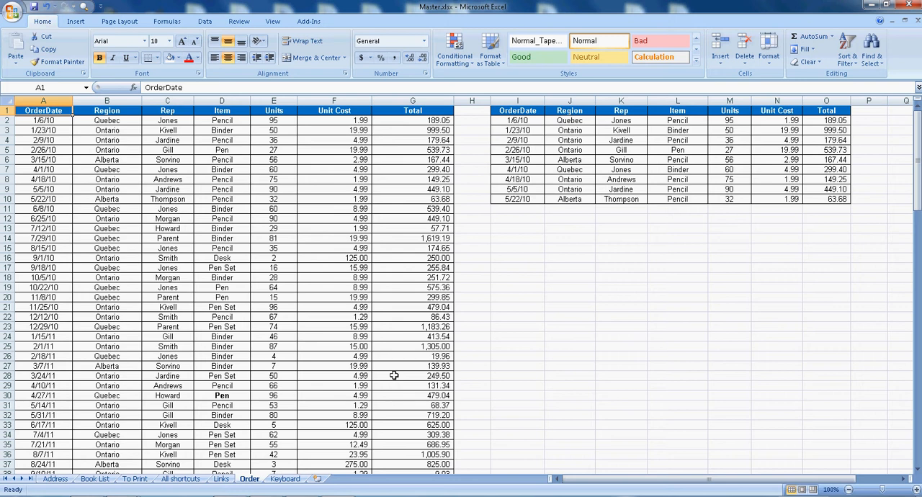
Starting from cell C20, move the active cell one cell at a time to C25, across to E25, up to row 21 and back to C21.
left_click(190, 299)
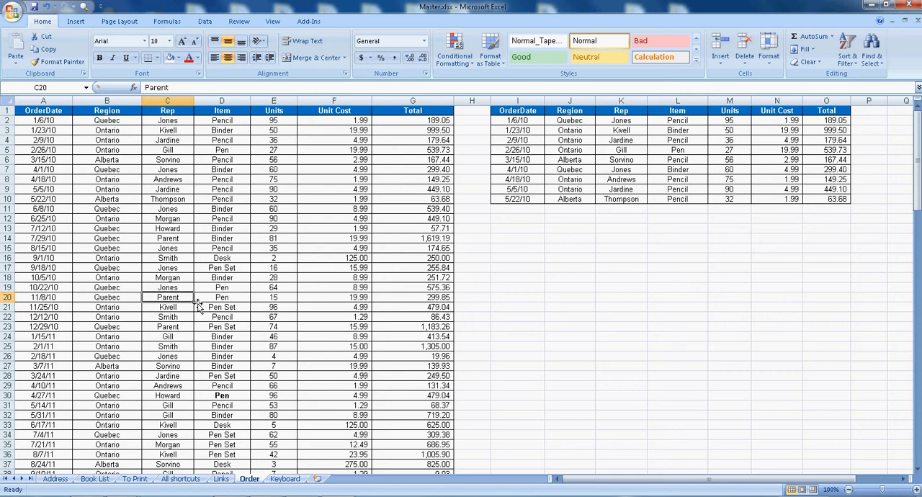
key("Down")
key("Down")
key("Down")
key("Down")
key("Down")
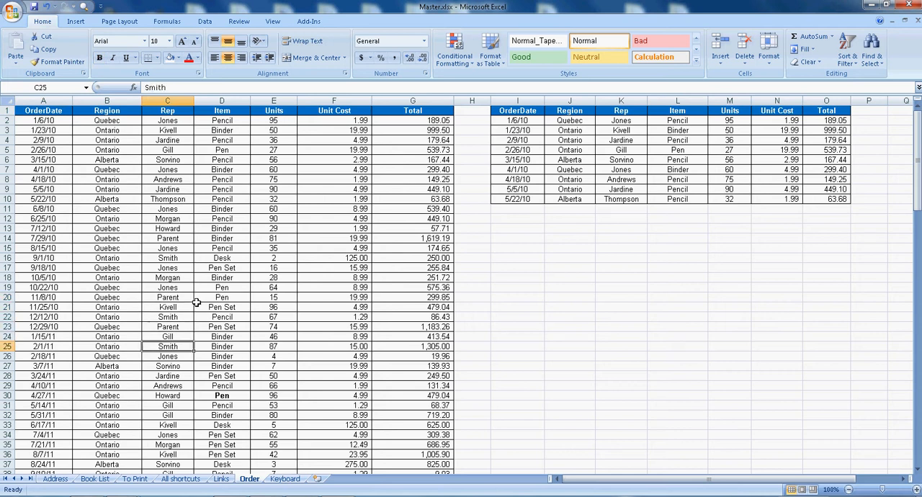
key("Right")
key("Right")
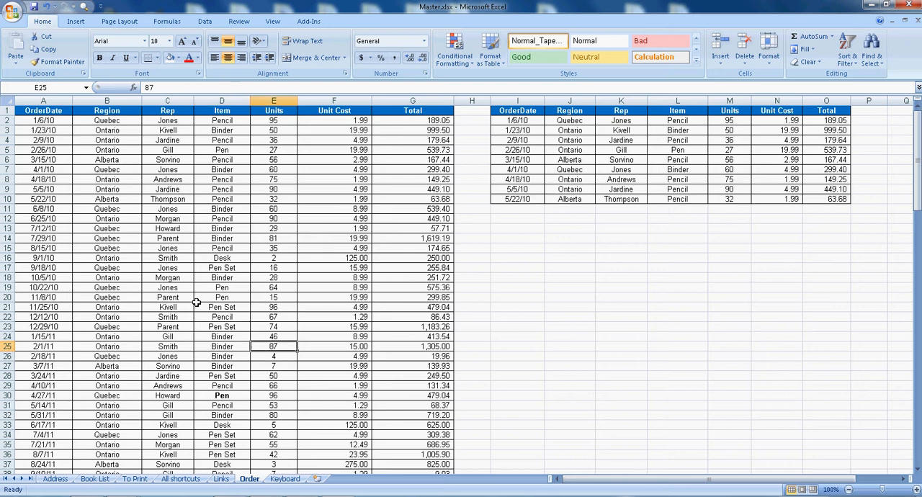
key("Up")
key("Up")
key("Up")
key("Up")
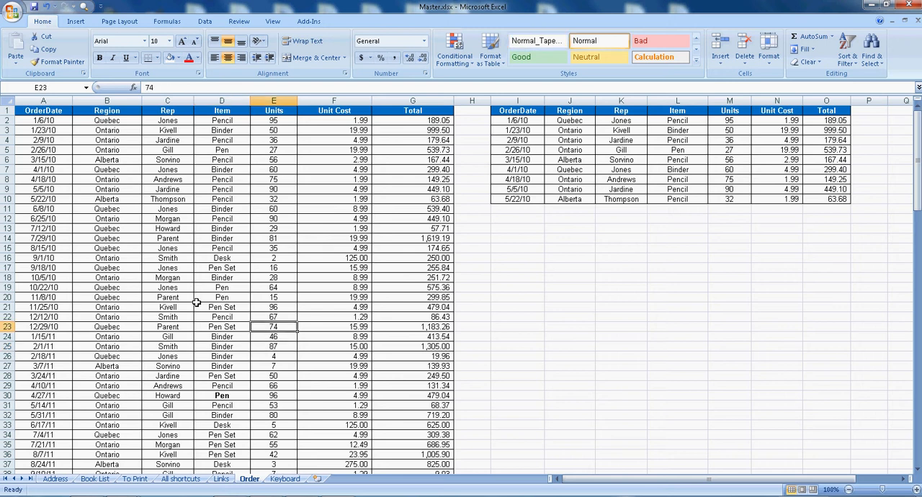
key("Left")
key("Left")
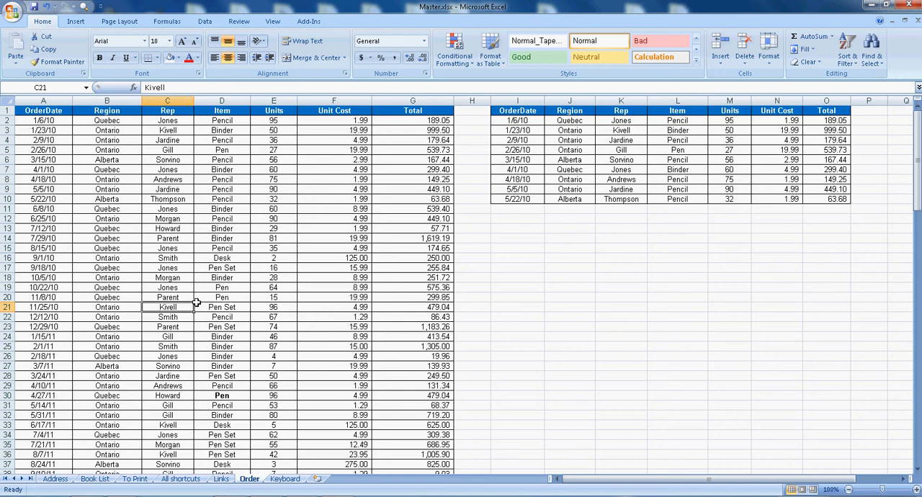
Jump from the Region header along the edges of the data block to B130, G130 and the Total header in G1.
left_click(103, 113)
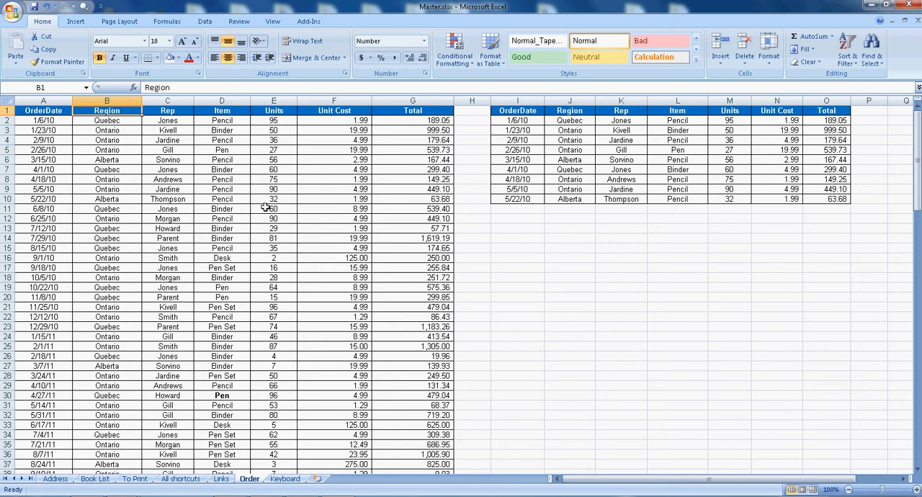
key("ctrl+Down")
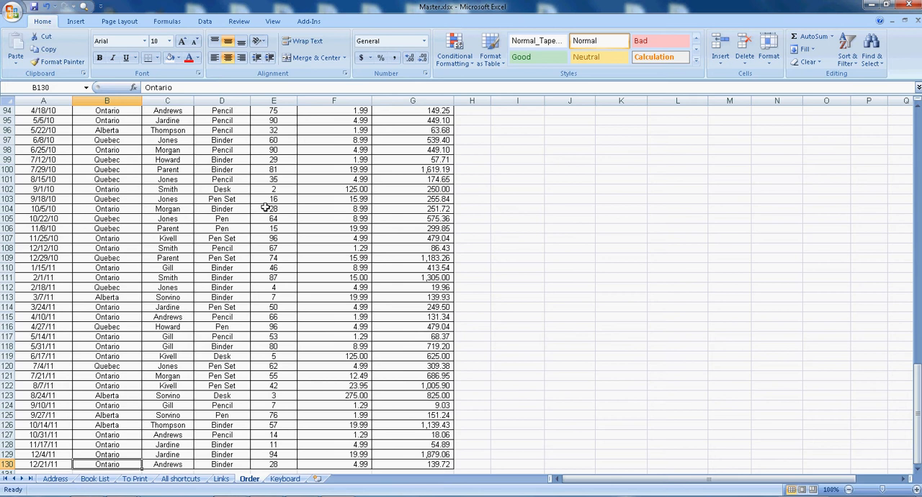
key("ctrl+Right")
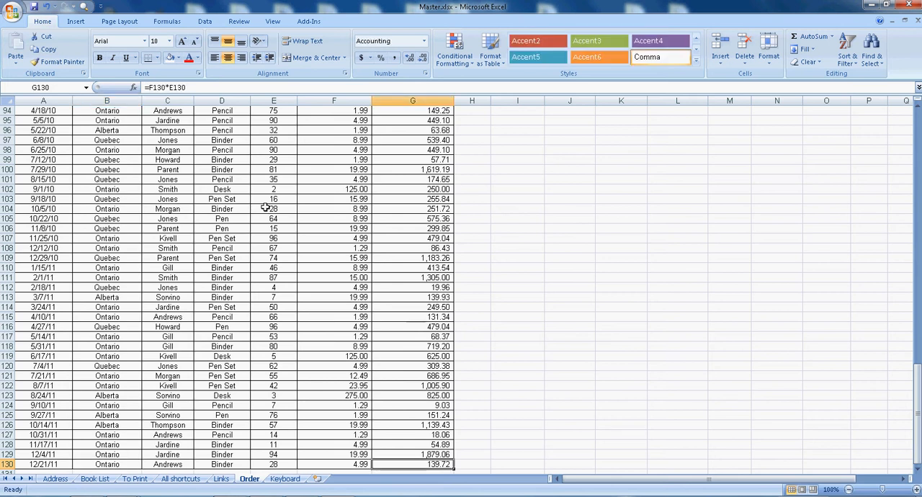
key("ctrl+Up")
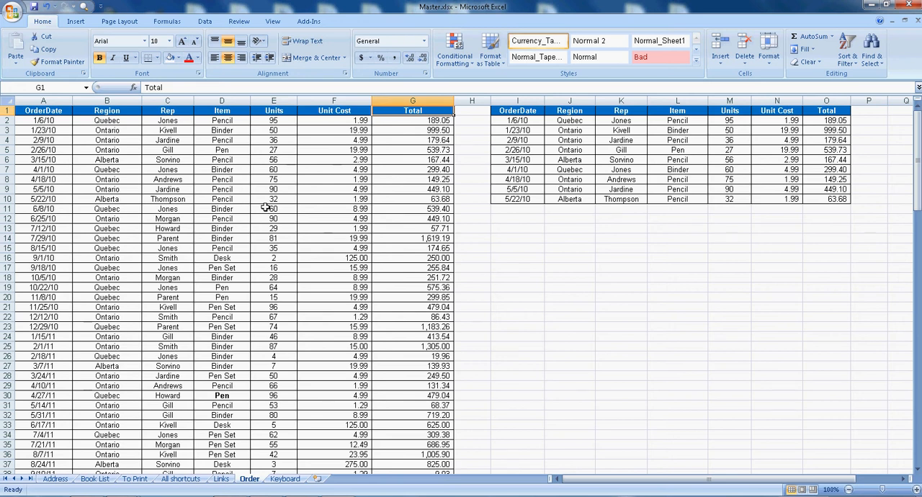
View the order rows two screens further down and return to cell G1.
key("Page_Down")
key("Page_Down")
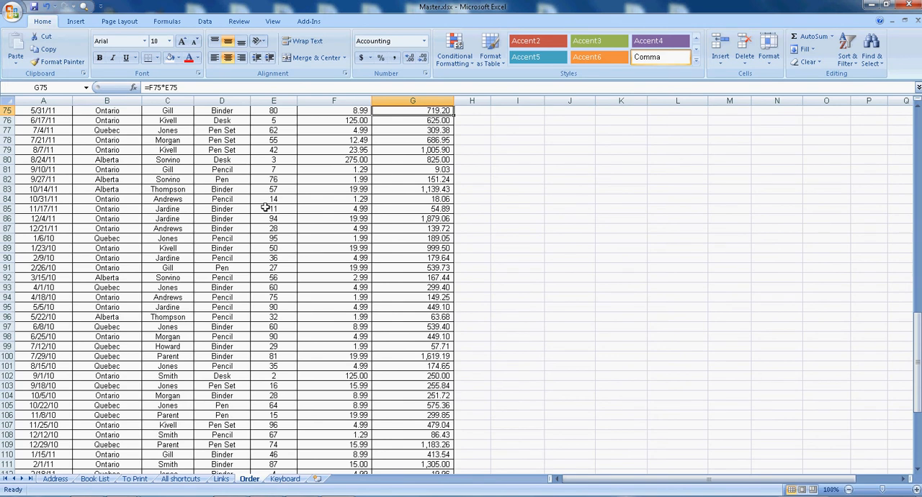
key("Page_Up")
key("Page_Up")
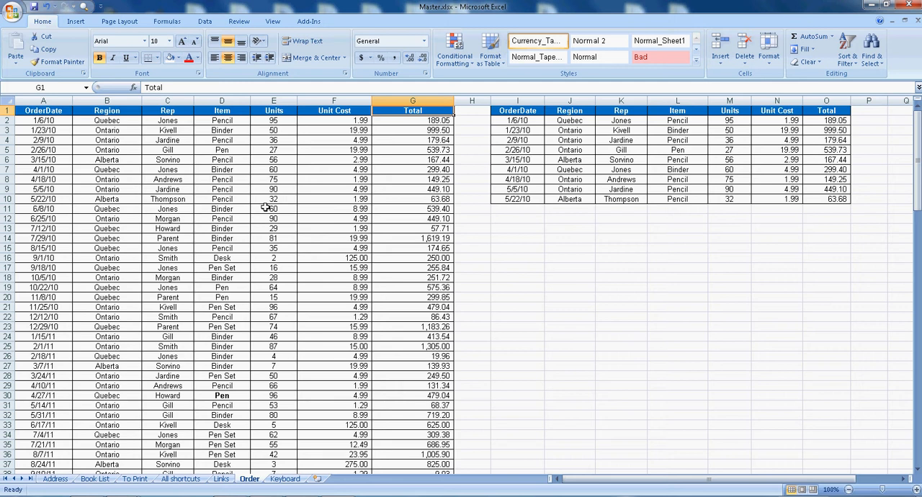
View the columns two screens to the right as far as cell AU1, and return to cell G1.
key("alt")
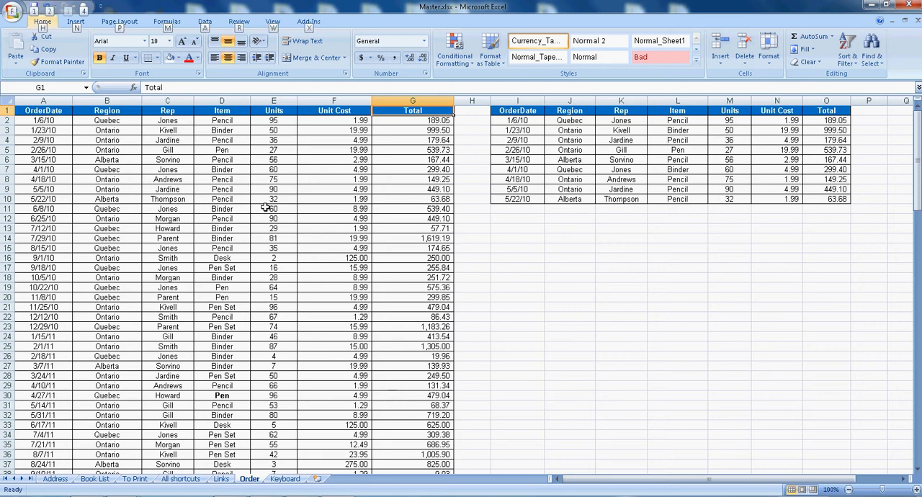
key("Escape")
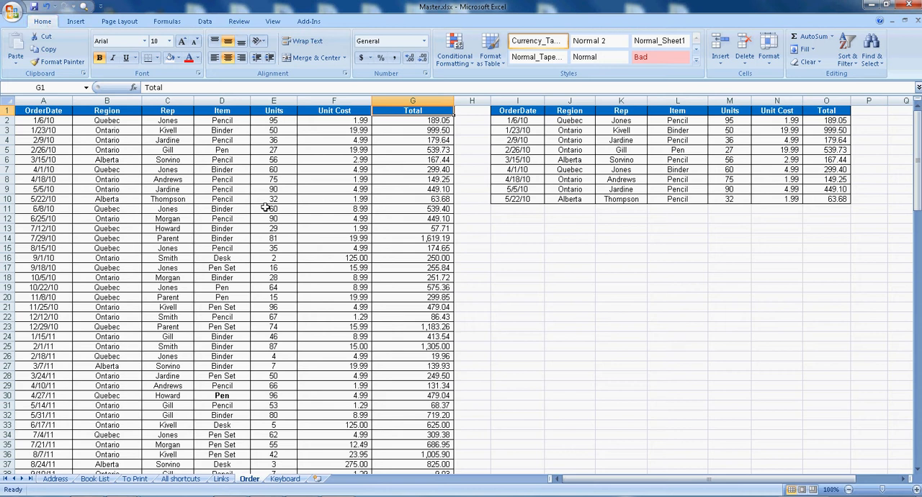
key("alt+Page_Down")
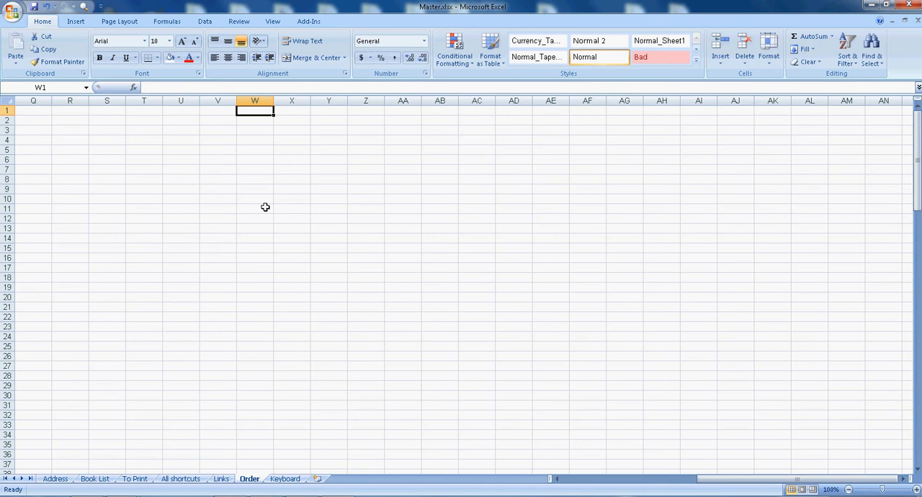
key("alt+Page_Down")
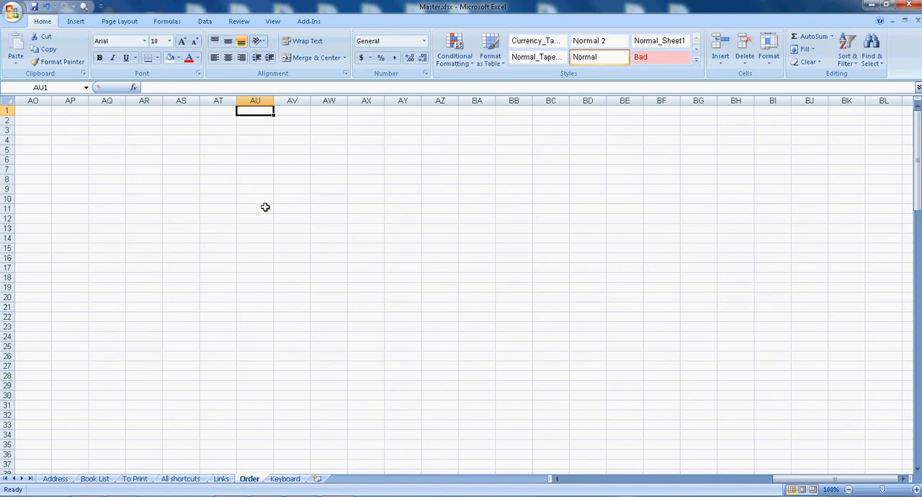
key("alt+Page_Up")
key("alt+Page_Up")
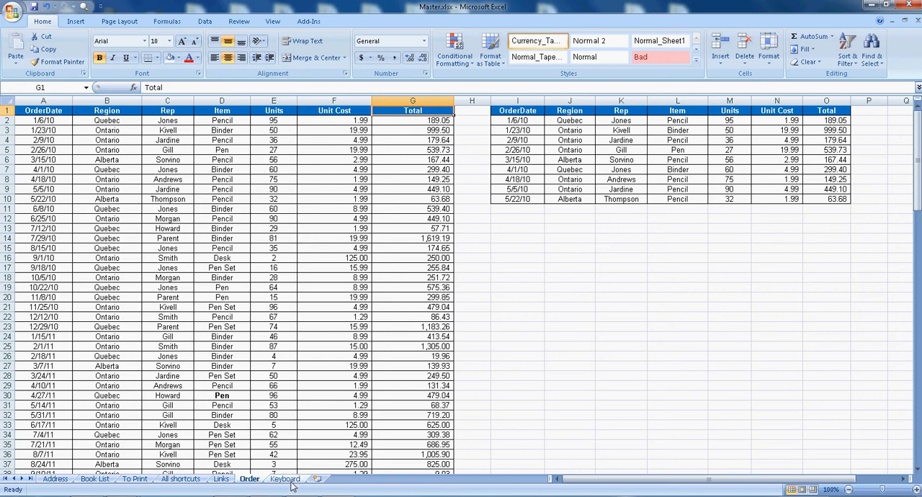
Look through the worksheets from Keyboard back to To Print and return to the Order sheet.
left_click(290, 479)
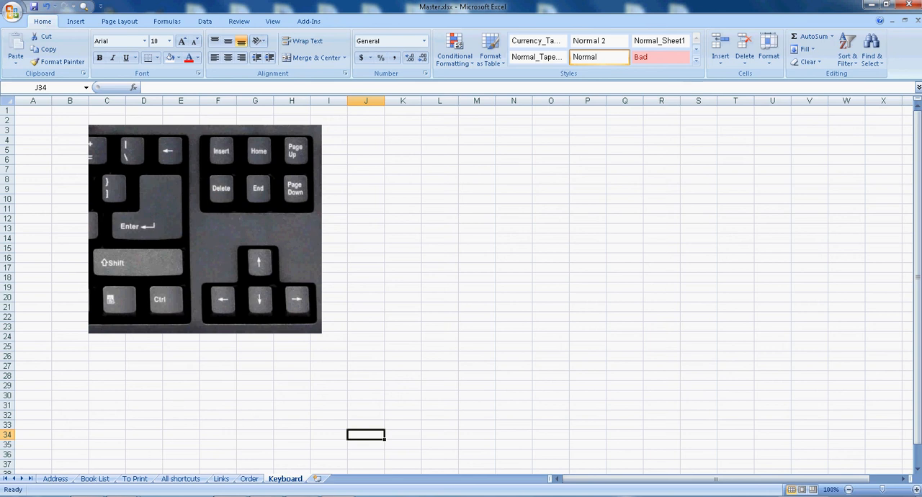
left_click(249, 479)
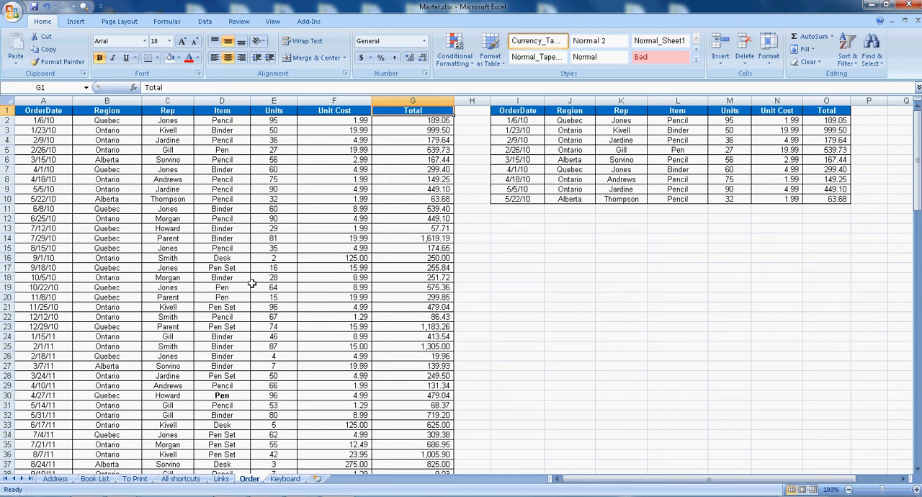
key("ctrl+Page_Down")
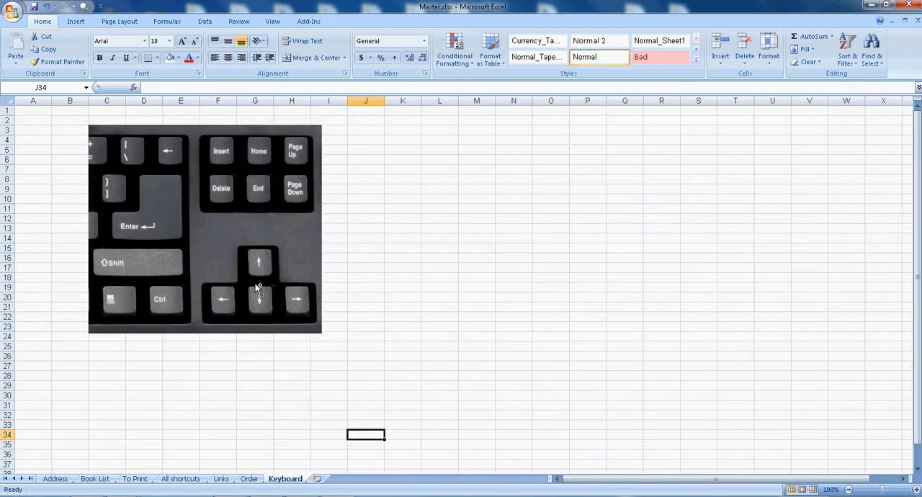
key("ctrl+Page_Up")
key("ctrl+Page_Up")
key("ctrl+Page_Up")
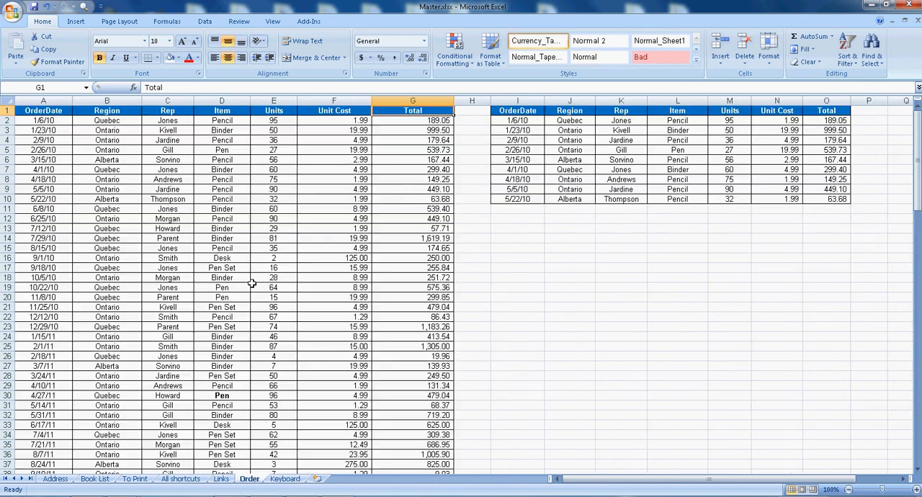
key("ctrl+Page_Up")
key("ctrl+Page_Up")
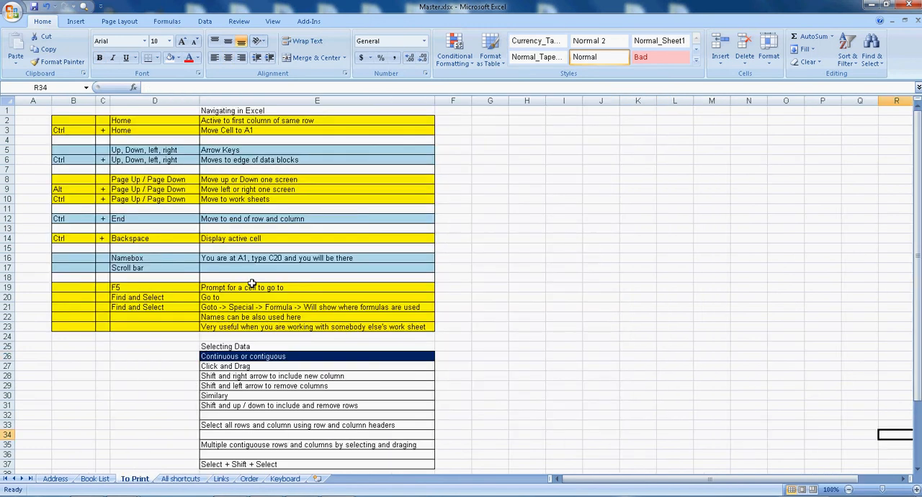
key("ctrl+Page_Down")
key("ctrl+Page_Down")
key("ctrl+Page_Down")
key("ctrl+Page_Down")
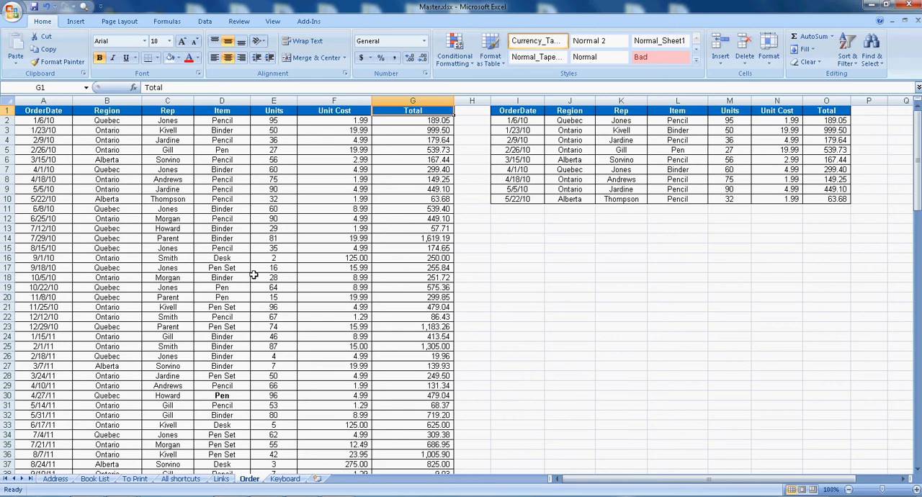
Select cell B5 in the orders table and jump to the end of the sheet's used range, cell O130.
left_click(122, 139)
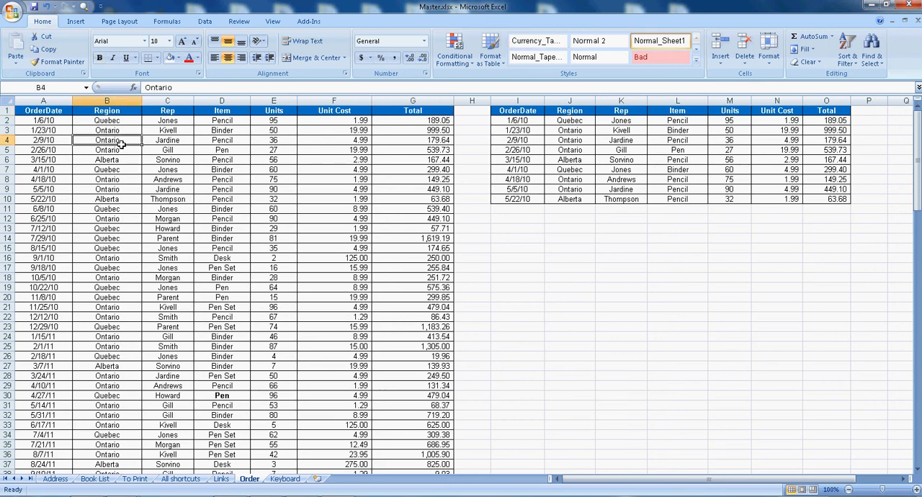
left_click(55, 114)
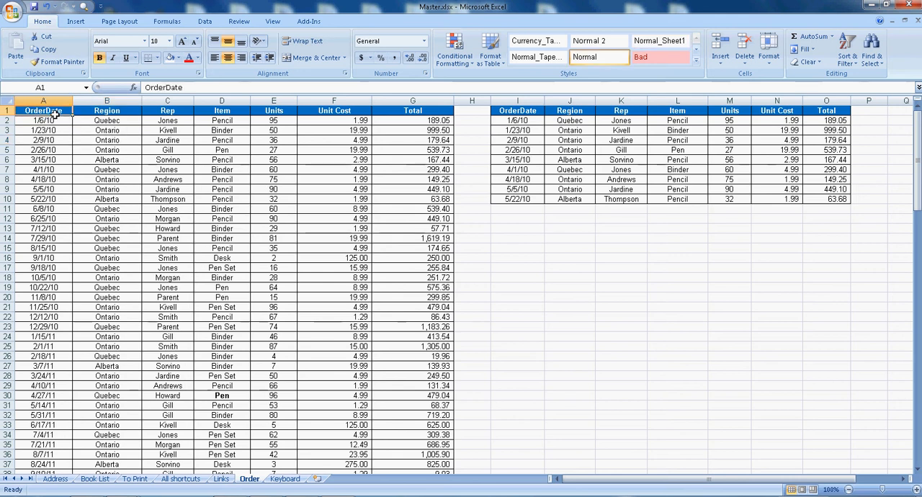
left_click(102, 153)
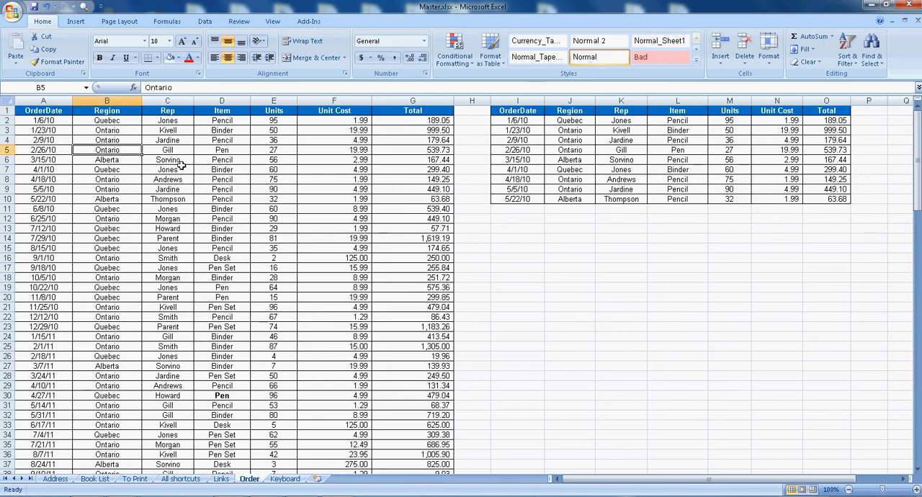
key("ctrl+End")
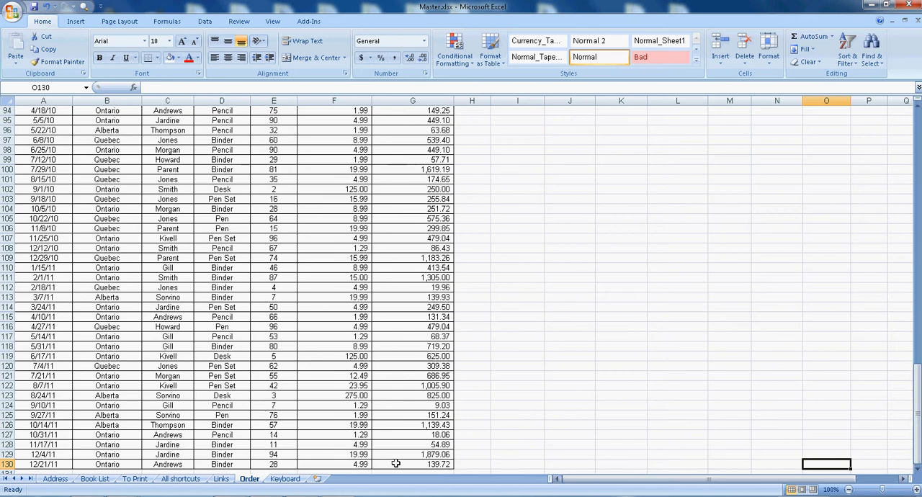
Compare the column extent of the top rows with the last used cell in row 130, and select cell C102.
left_click_drag(917, 443, 918, 41)
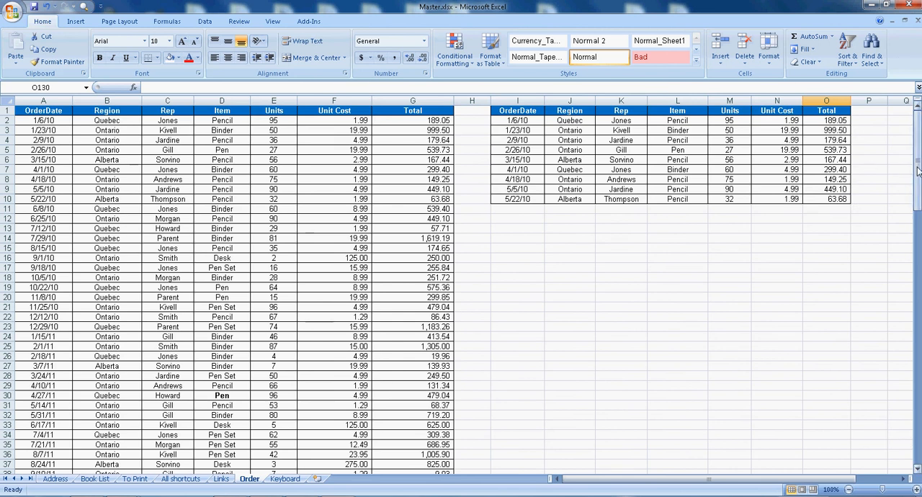
left_click_drag(917, 171, 916, 432)
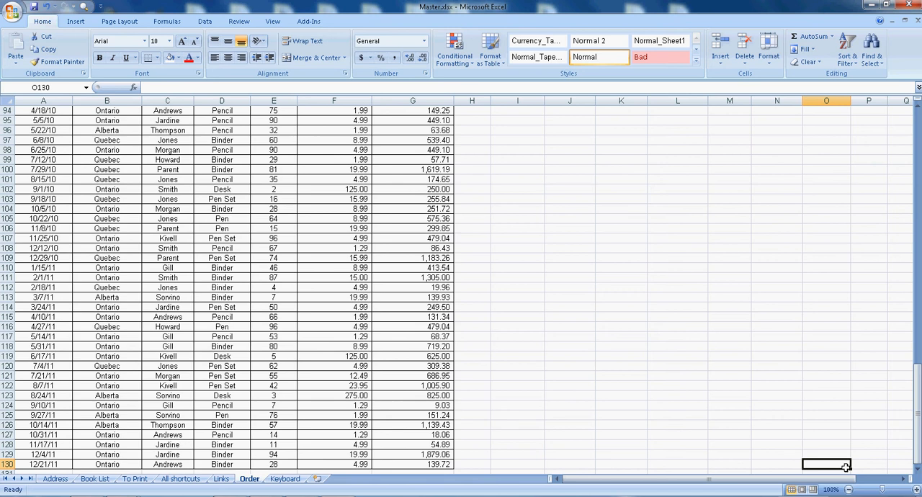
left_click(175, 191)
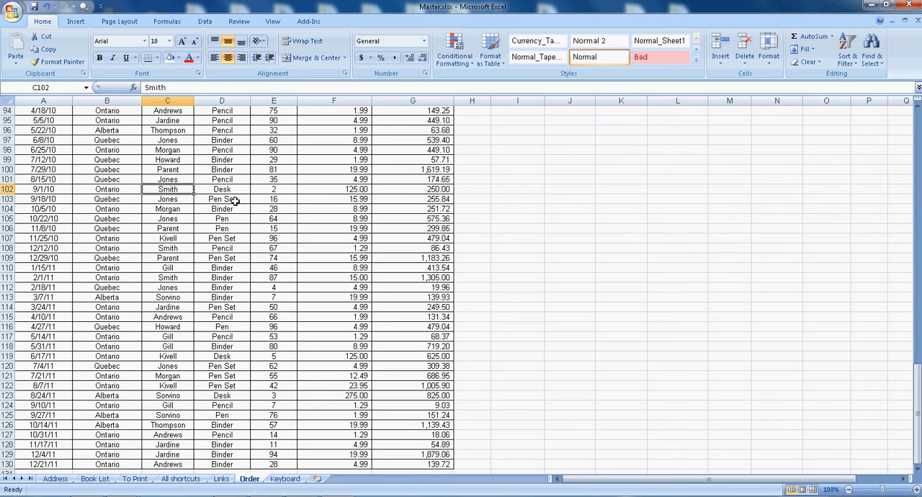
Select the whole of column C and bring the first rows of the Order sheet into view.
key("ctrl+space")
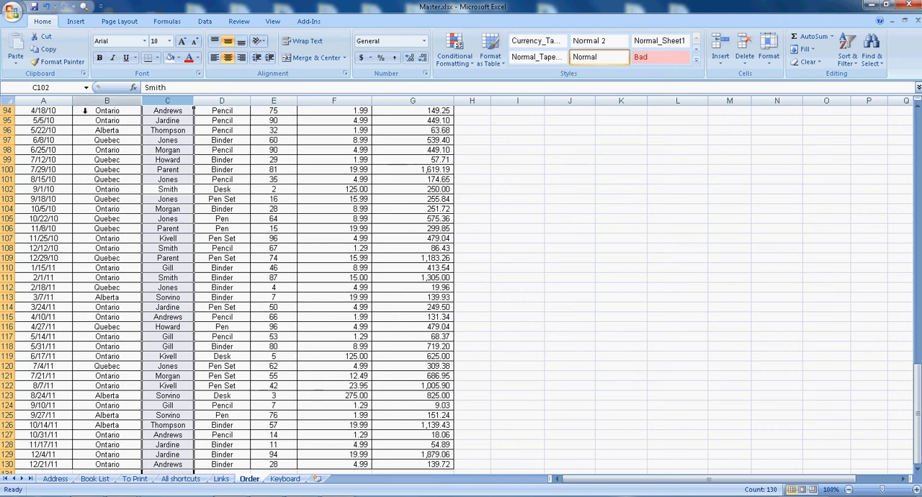
left_click(73, 92)
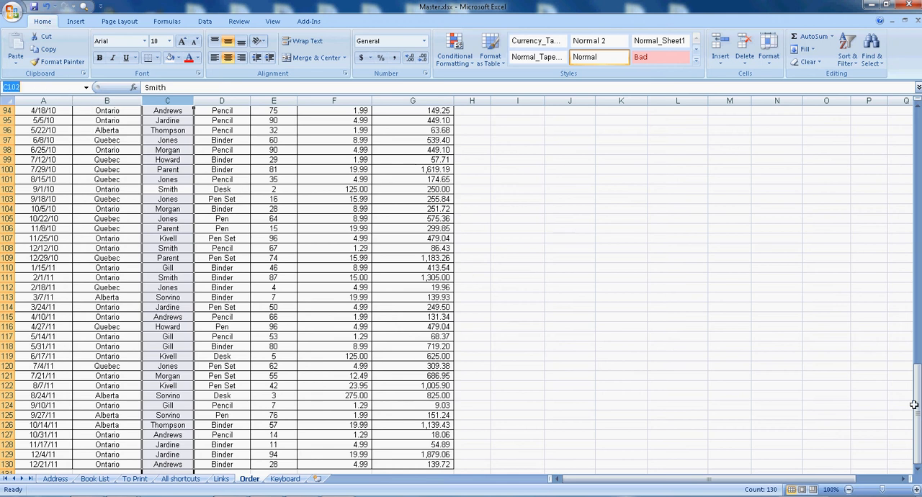
left_click_drag(916, 405, 918, 136)
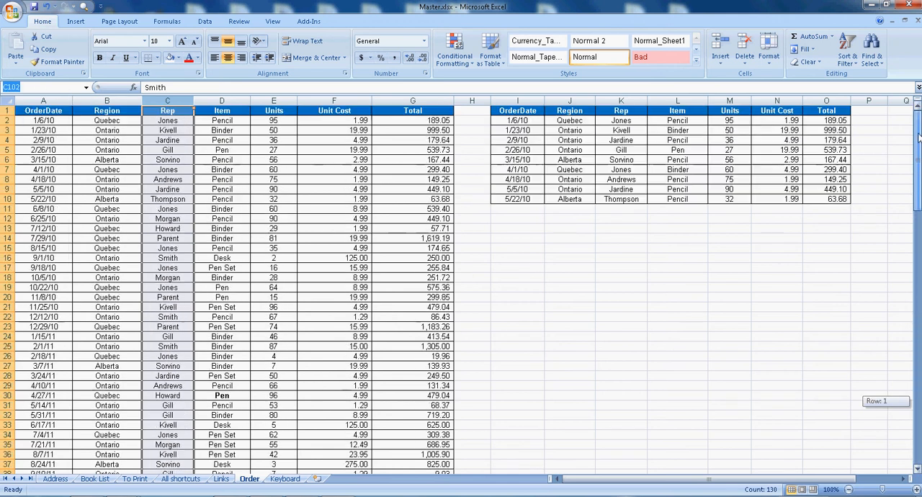
Select cell B6 in the orders table and jump to cell G67 by entering its cell reference.
left_click(88, 161)
left_click(62, 88)
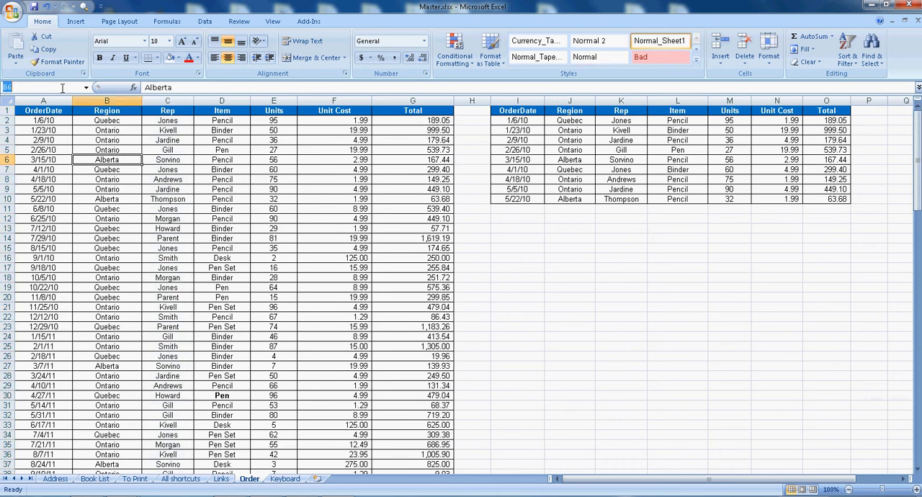
type("G67")
key("Return")
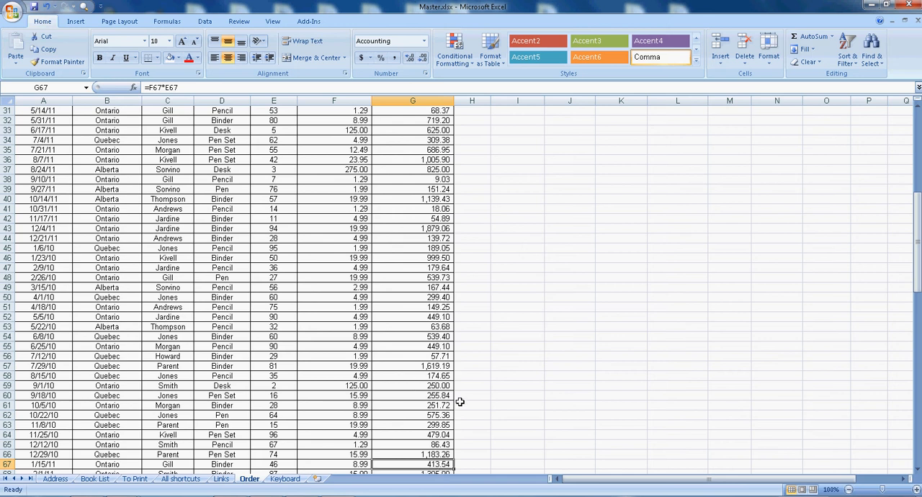
Return to the first rows of the Order sheet and use the Go To command to reach cell G45.
scroll(409, 385, "up", 10)
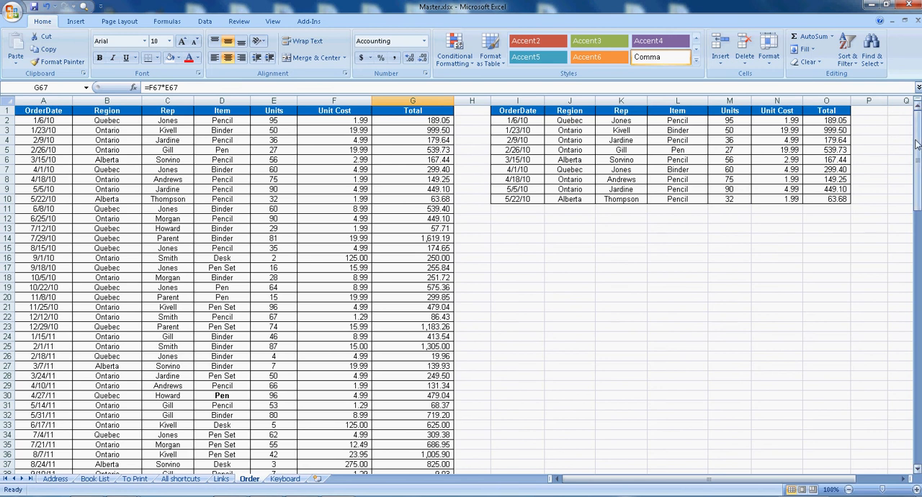
left_click_drag(916, 144, 899, 121)
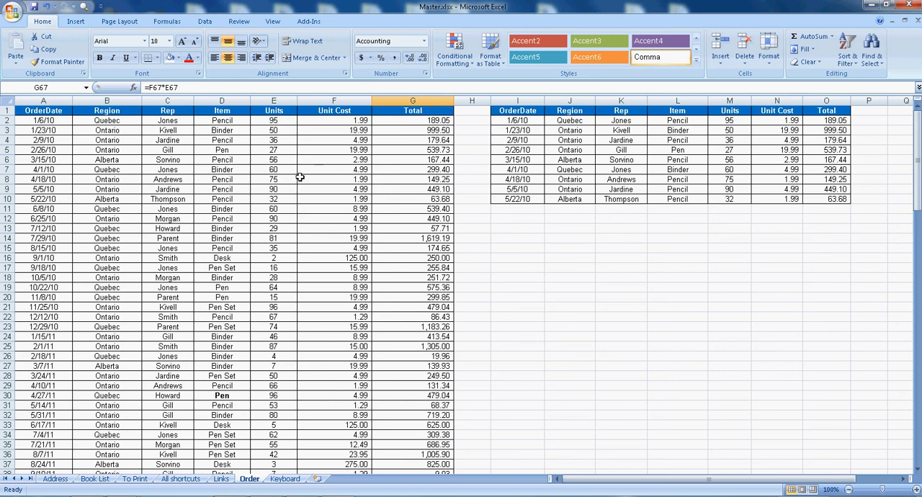
key("F5")
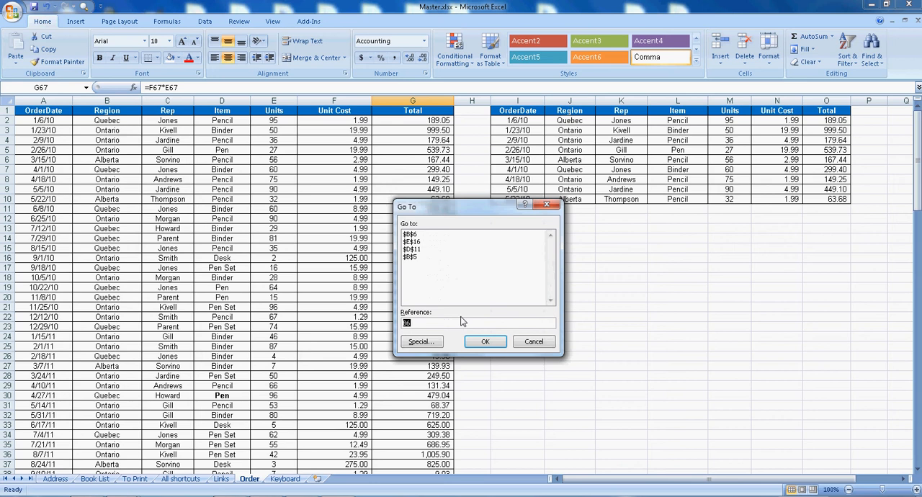
type("G4")
key("Return")
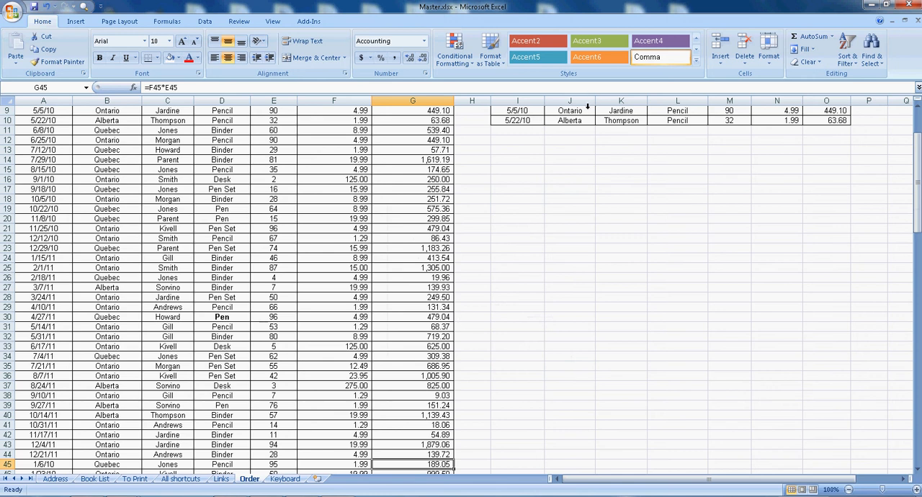
Select every cell containing a formula on the Order sheet with Go To Special.
left_click(869, 58)
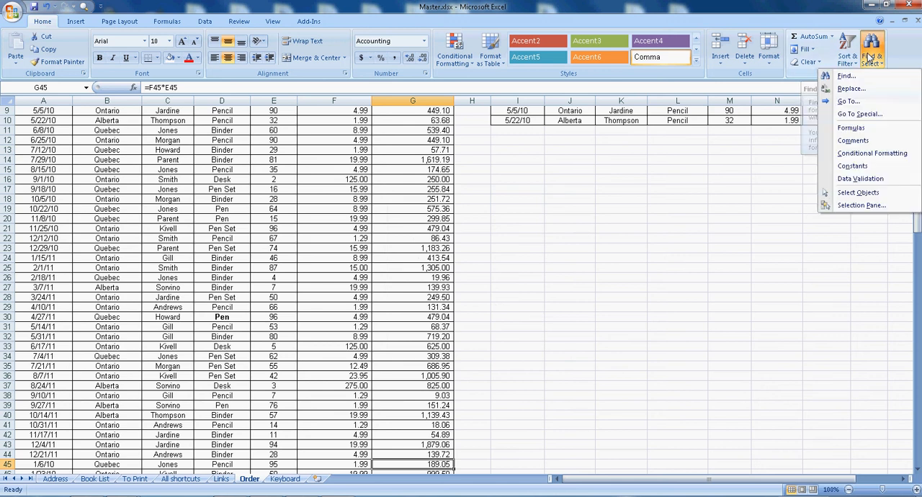
left_click(849, 103)
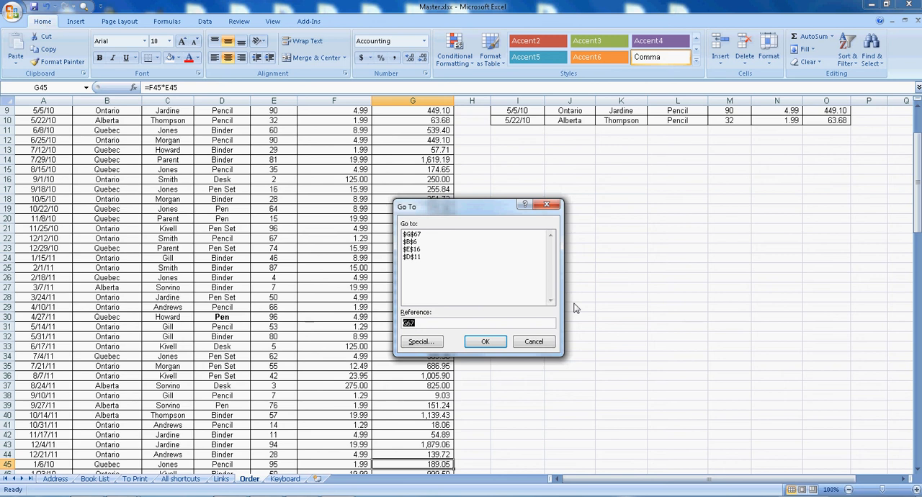
left_click(425, 342)
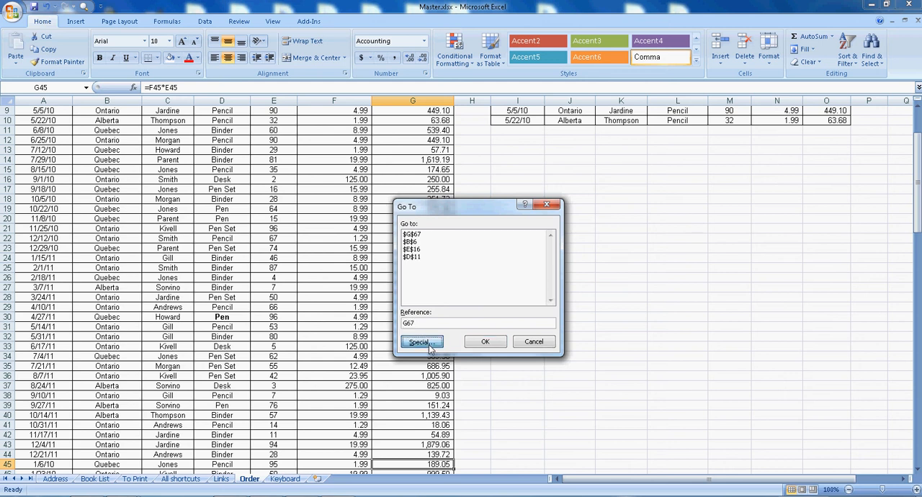
left_click(405, 241)
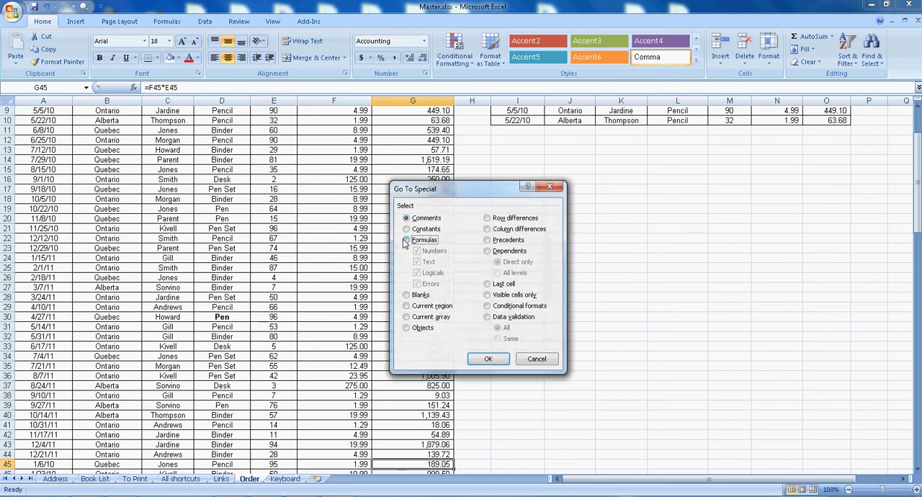
left_click(487, 359)
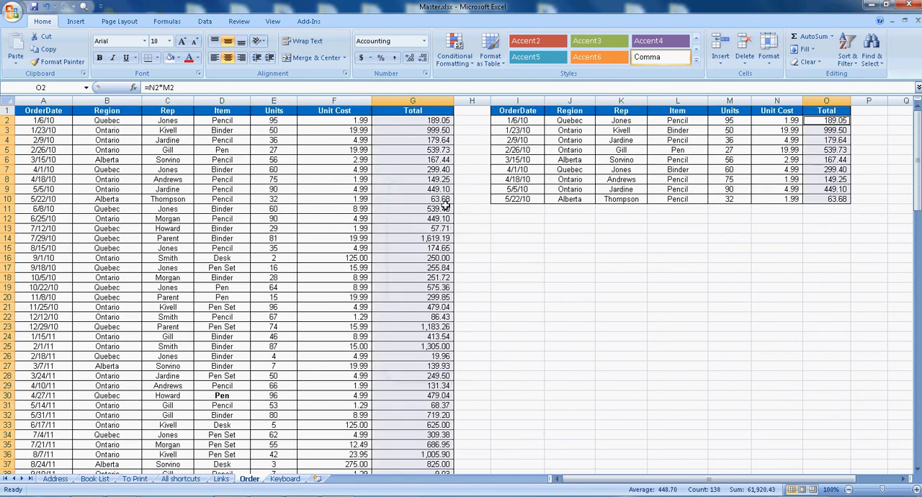
Inspect the formula in the first Total cell, G2, and select its source cells E2:F2.
left_click(425, 124)
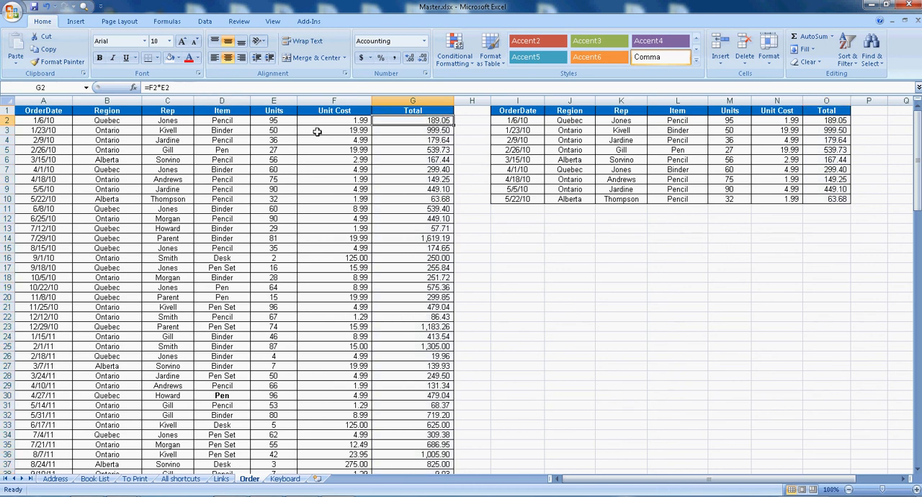
left_click_drag(274, 122, 328, 126)
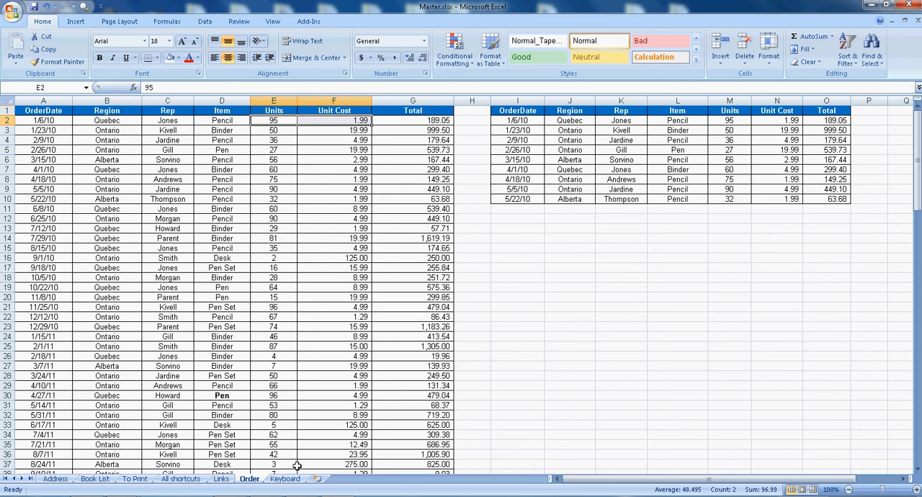
Switch to the All shortcuts worksheet and select cell E22, the entry for the copy shortcut.
left_click(198, 480)
left_click(317, 211)
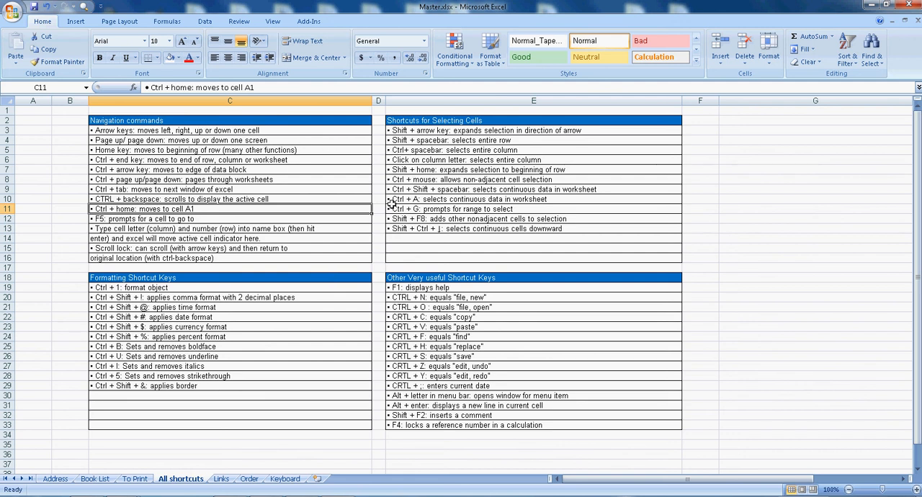
left_click(444, 319)
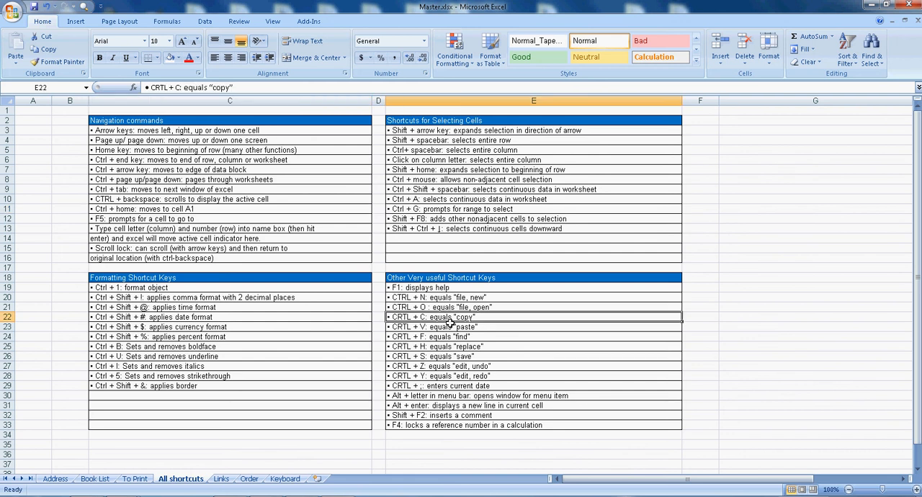
left_click_drag(441, 279, 442, 427)
right_click(447, 372)
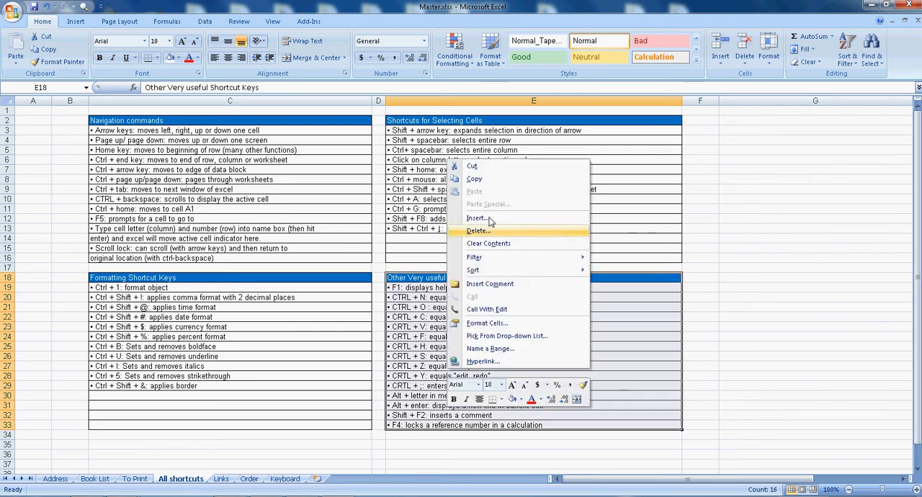
left_click(484, 183)
left_click(599, 317)
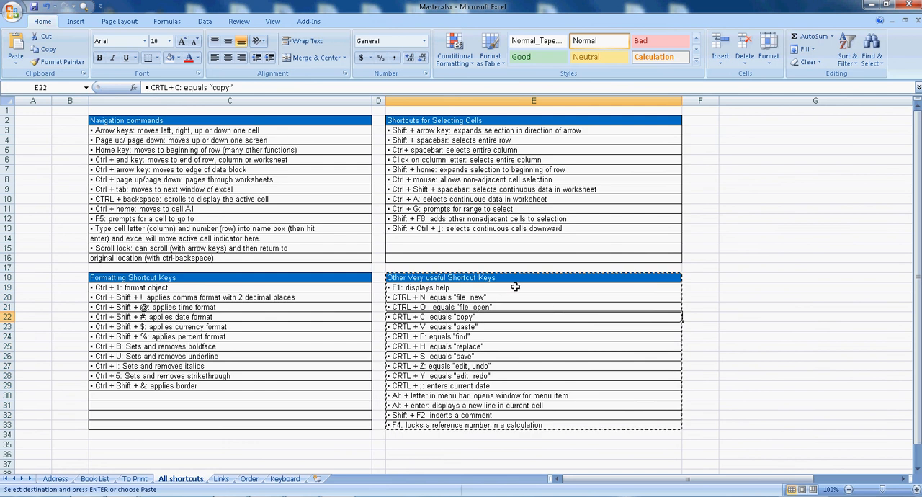
left_click(497, 270)
left_click(495, 277)
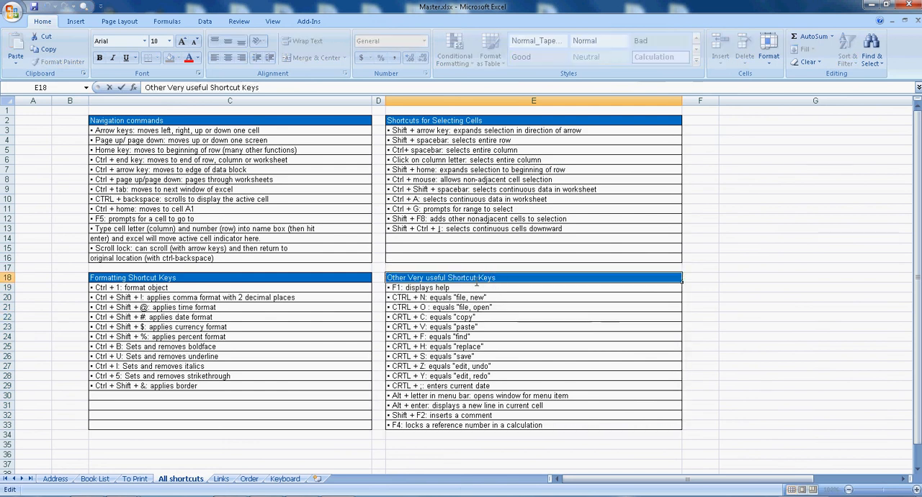
left_click(504, 309)
Copy the Other Very useful Shortcut Keys list in E18:E33 and paste it at cell G18.
left_click_drag(497, 279, 499, 429)
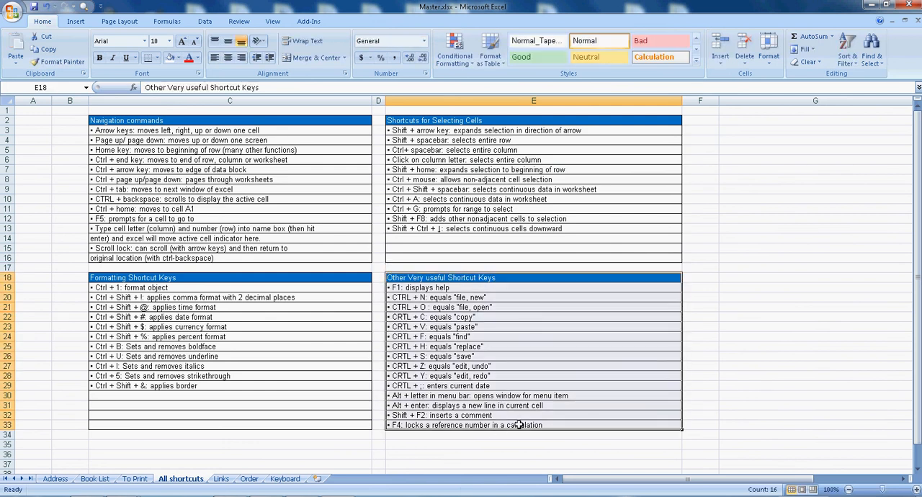
key("ctrl+c")
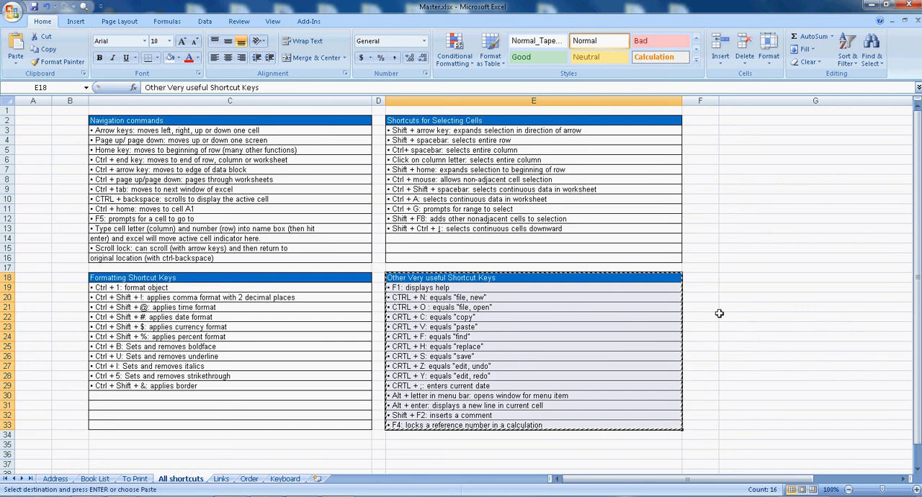
left_click(738, 280)
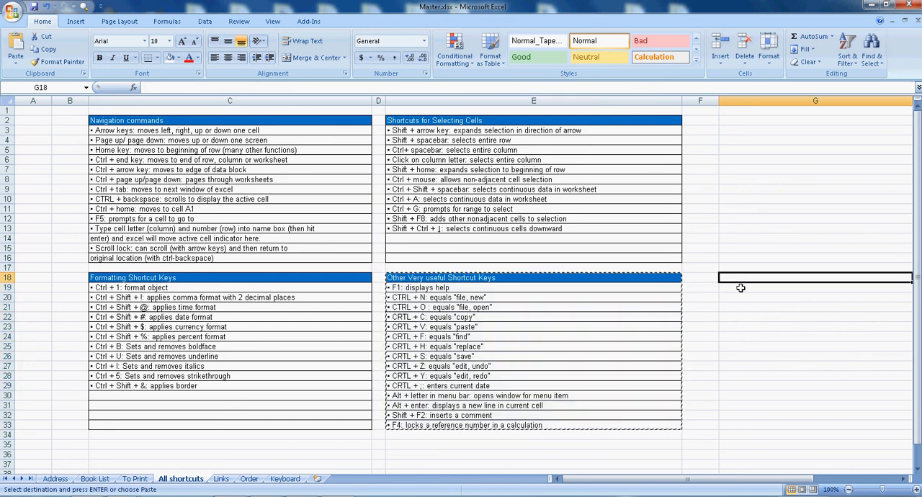
key("ctrl+v")
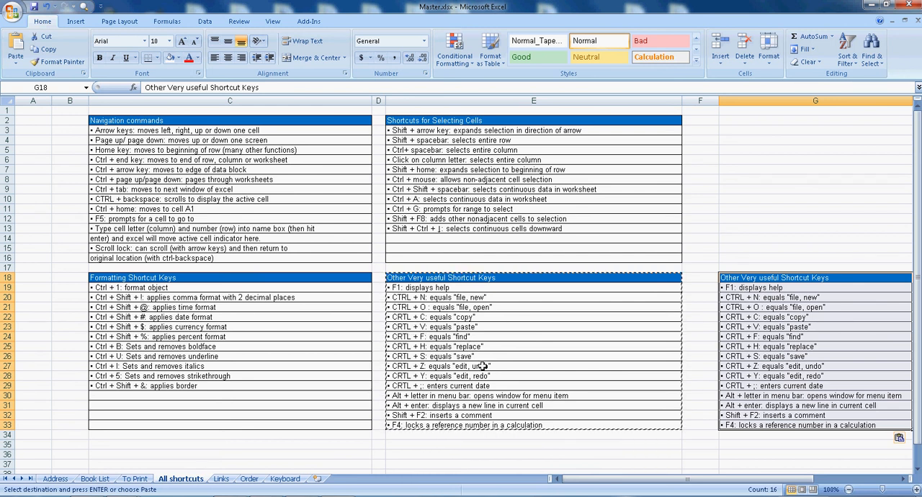
Select cell E26, the entry for the save shortcut, and save the workbook.
left_click(440, 308)
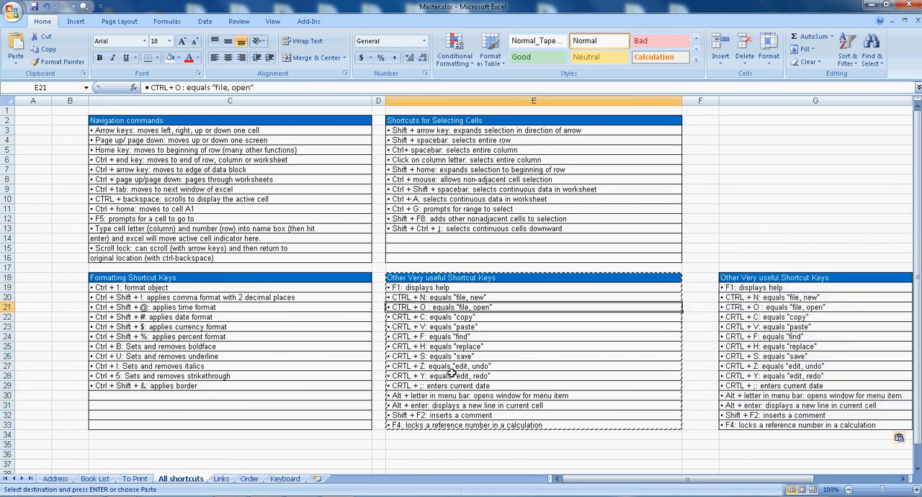
left_click(468, 356)
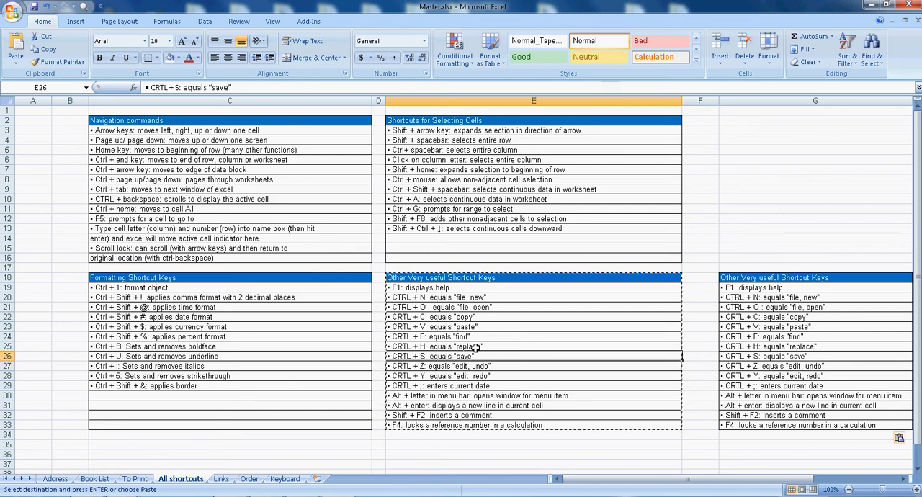
key("ctrl+s")
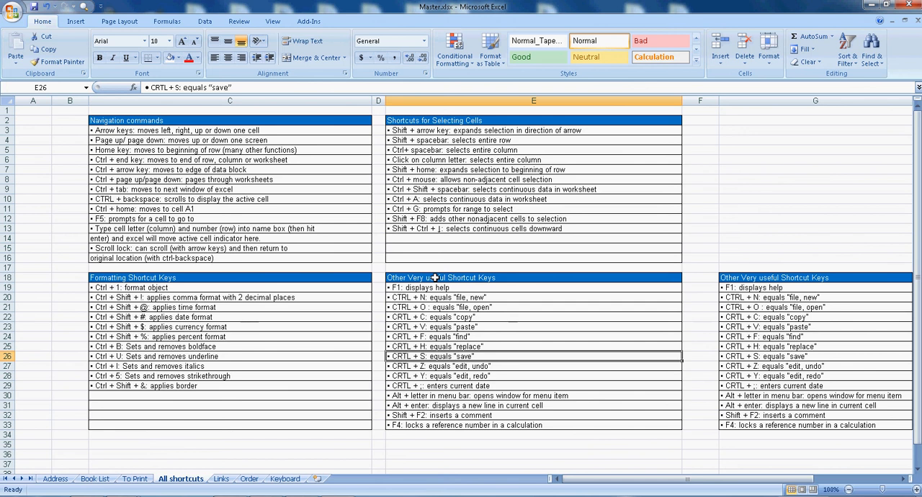
Create a new blank workbook, close it and return to Master.xlsx.
key("ctrl+n")
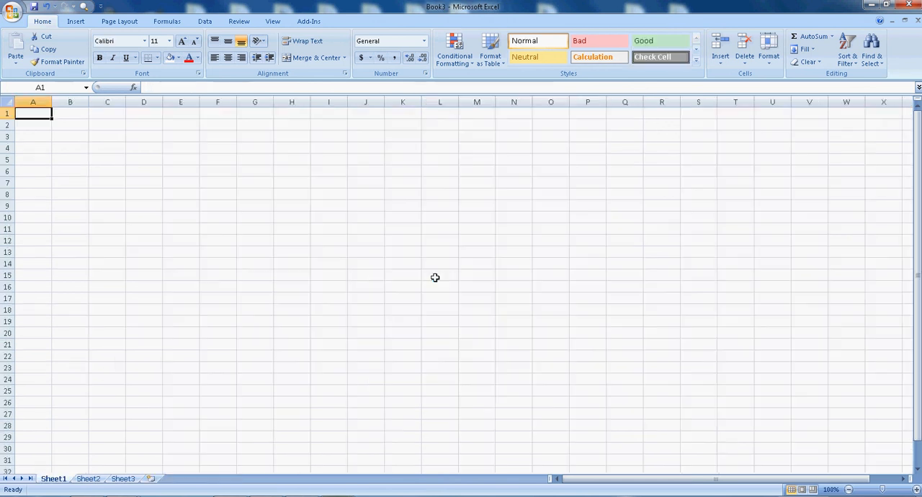
left_click(909, 6)
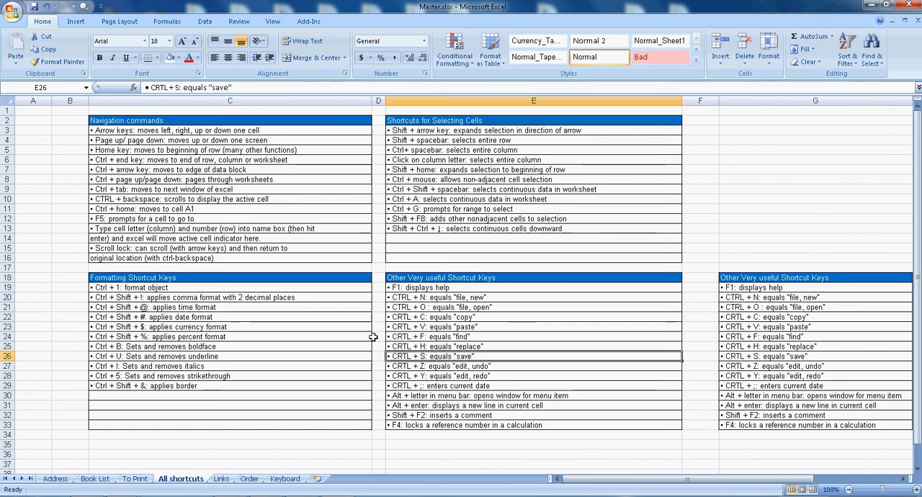